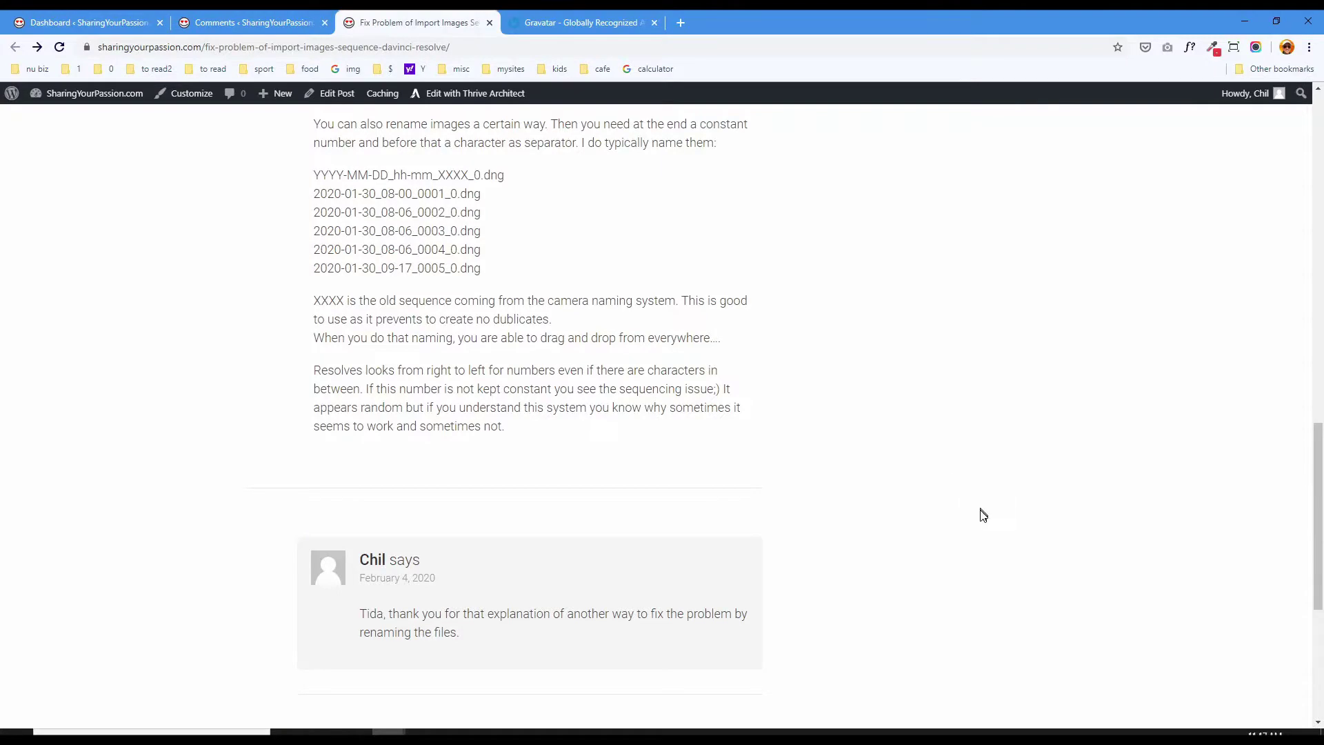
# Step: Scroll through the blog post's comments showing the author's blank default avatar
pyautogui.scroll(4, 983, 516)
pyautogui.scroll(-4, 983, 517)
pyautogui.scroll(4, 815, 480)
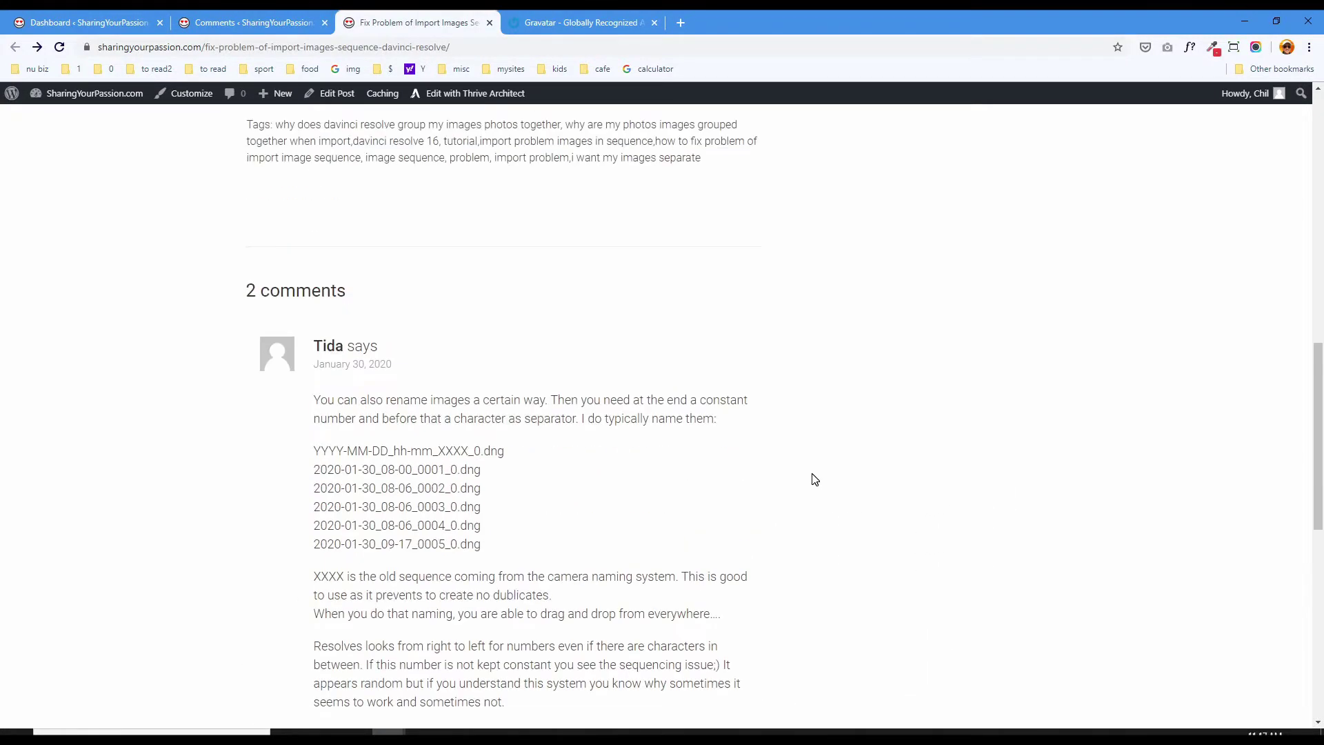
pyautogui.scroll(-2, 816, 479)
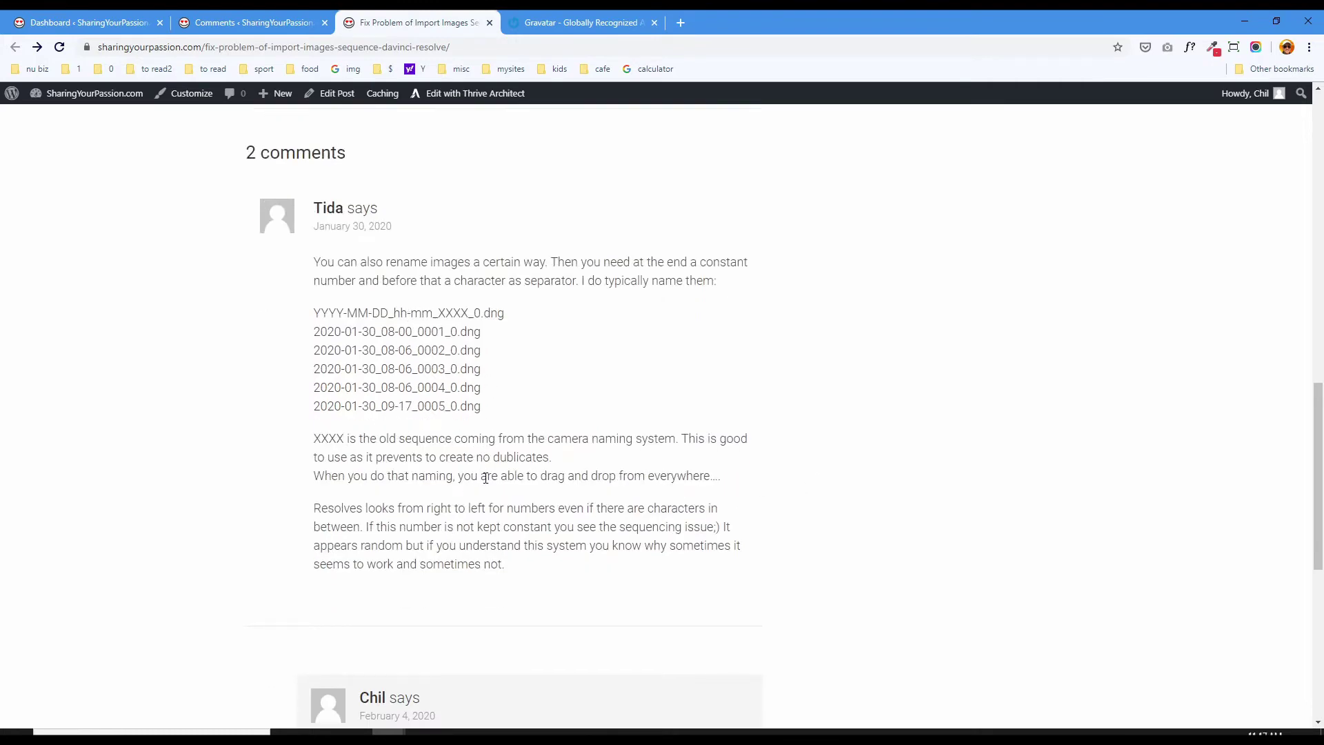
pyautogui.scroll(-2, 487, 479)
pyautogui.scroll(-2, 488, 481)
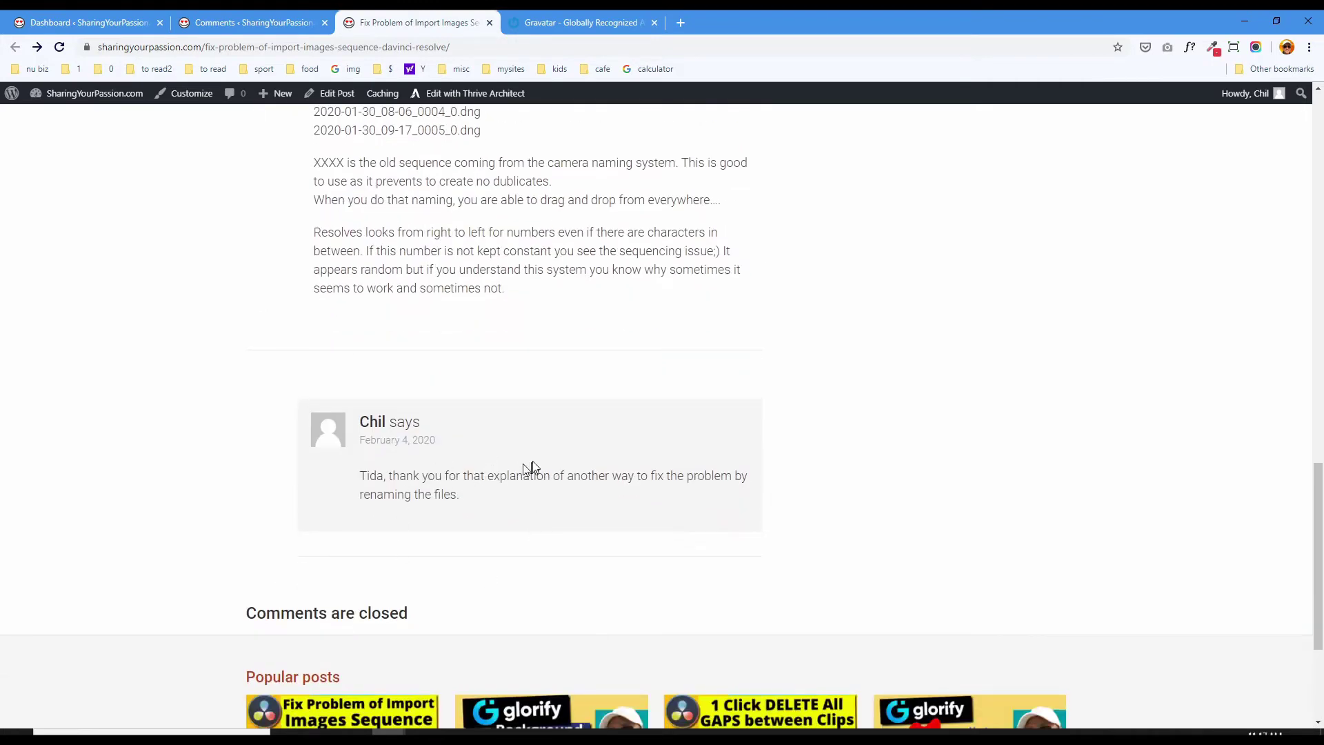
pyautogui.scroll(4, 532, 468)
pyautogui.scroll(-2, 503, 561)
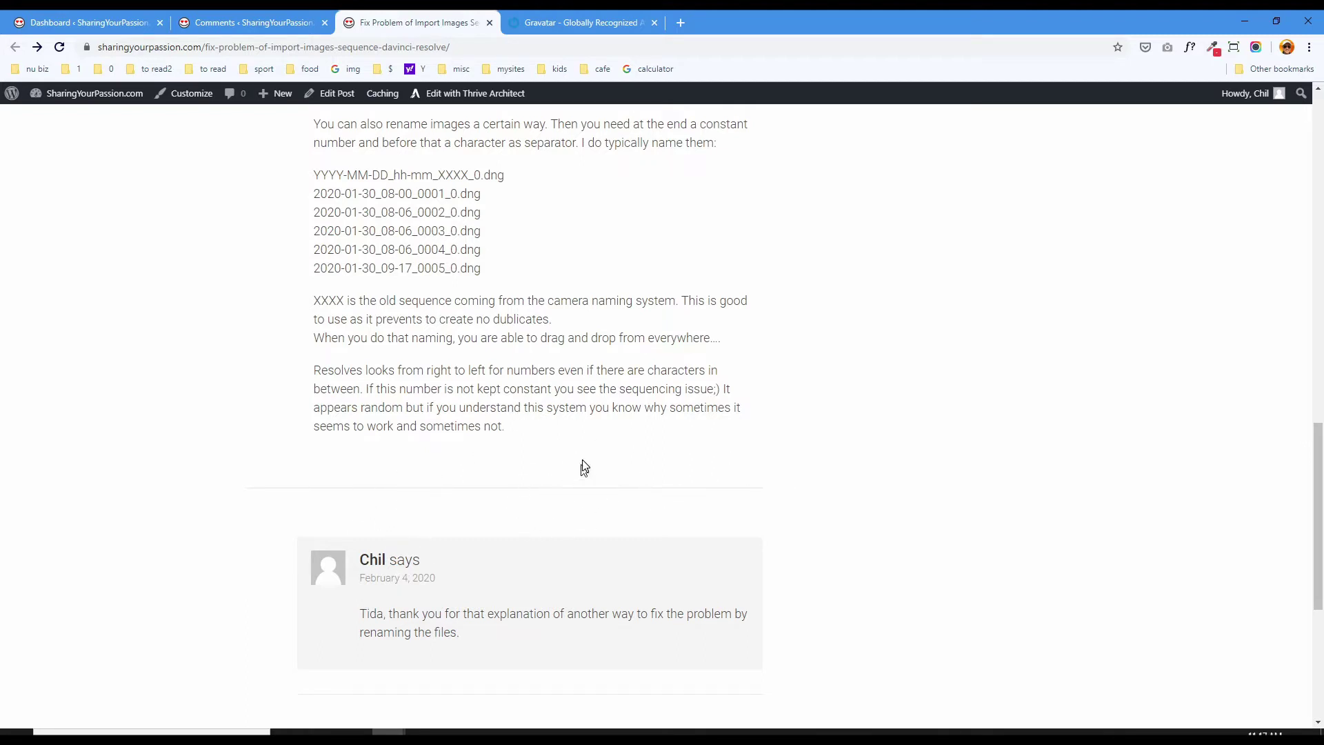
# Step: Go to your profile's Profile Picture section and follow its link to Gravatar
pyautogui.moveTo(1280, 100)
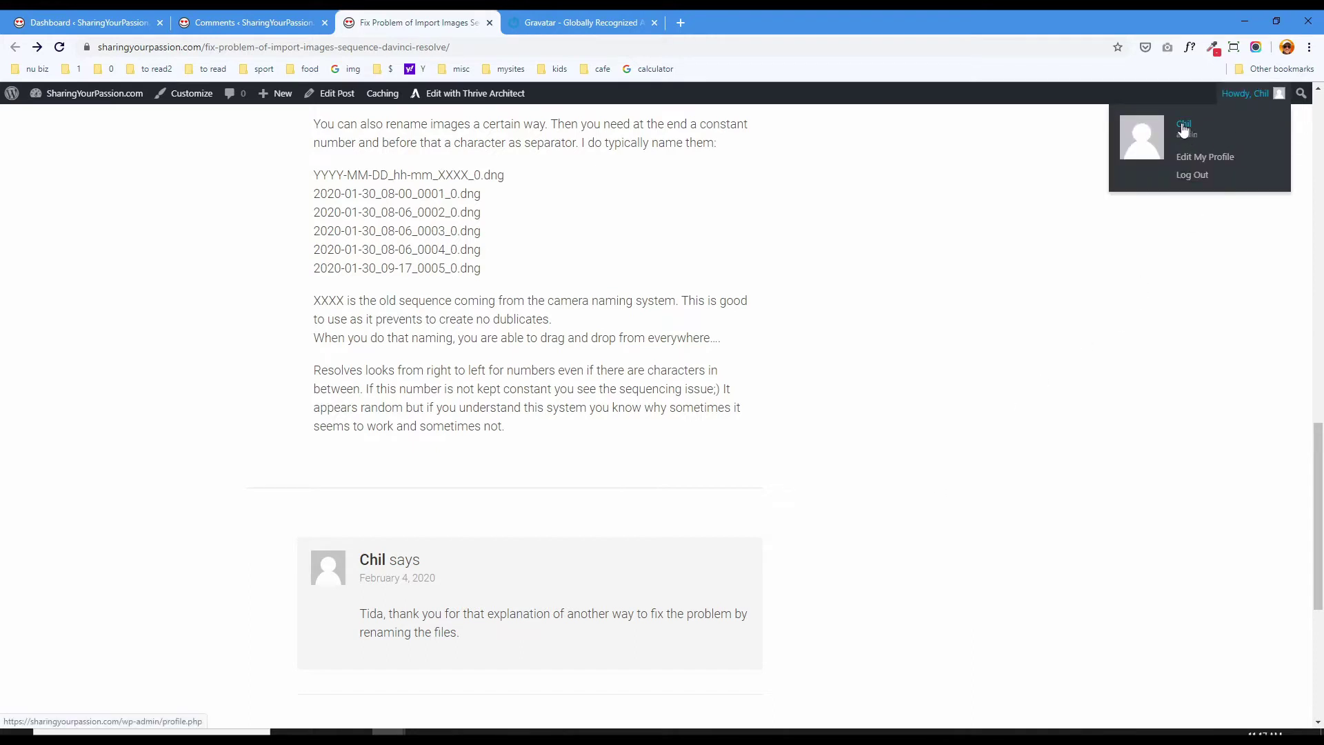
pyautogui.click(1204, 160)
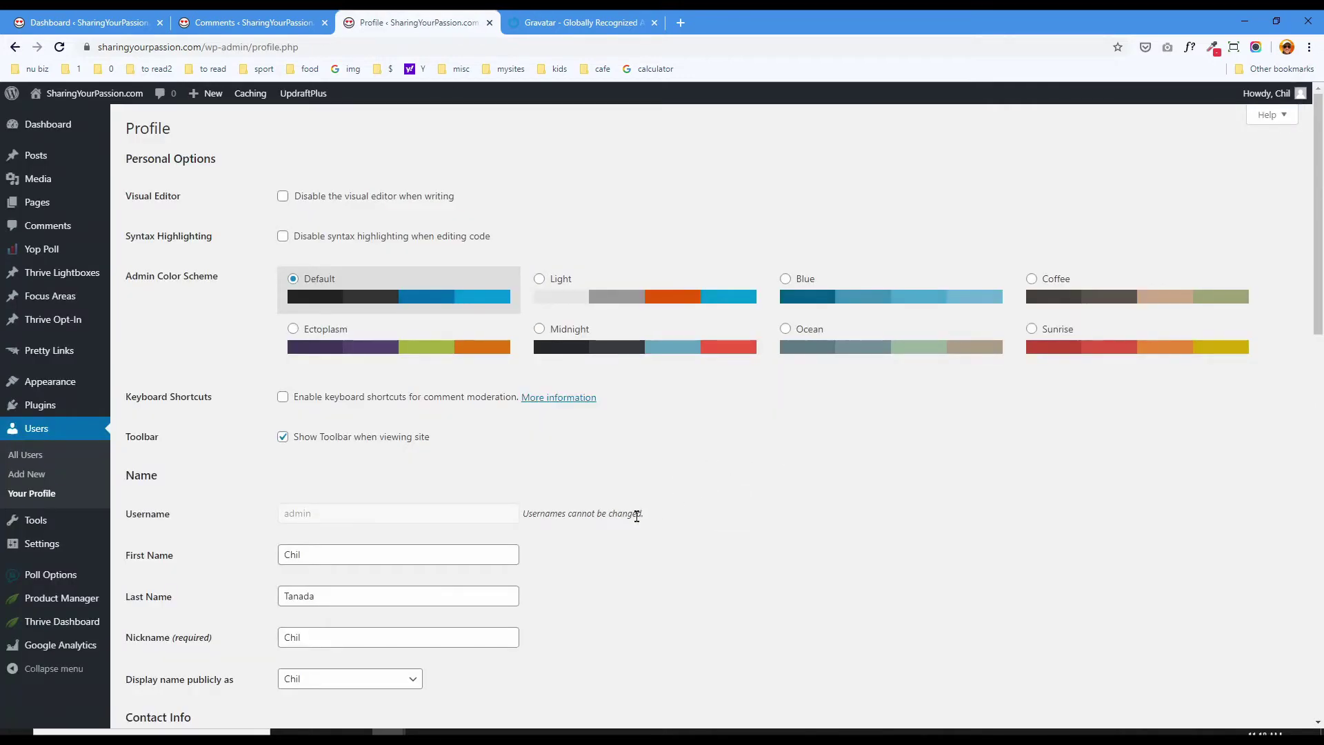
pyautogui.scroll(-10, 637, 515)
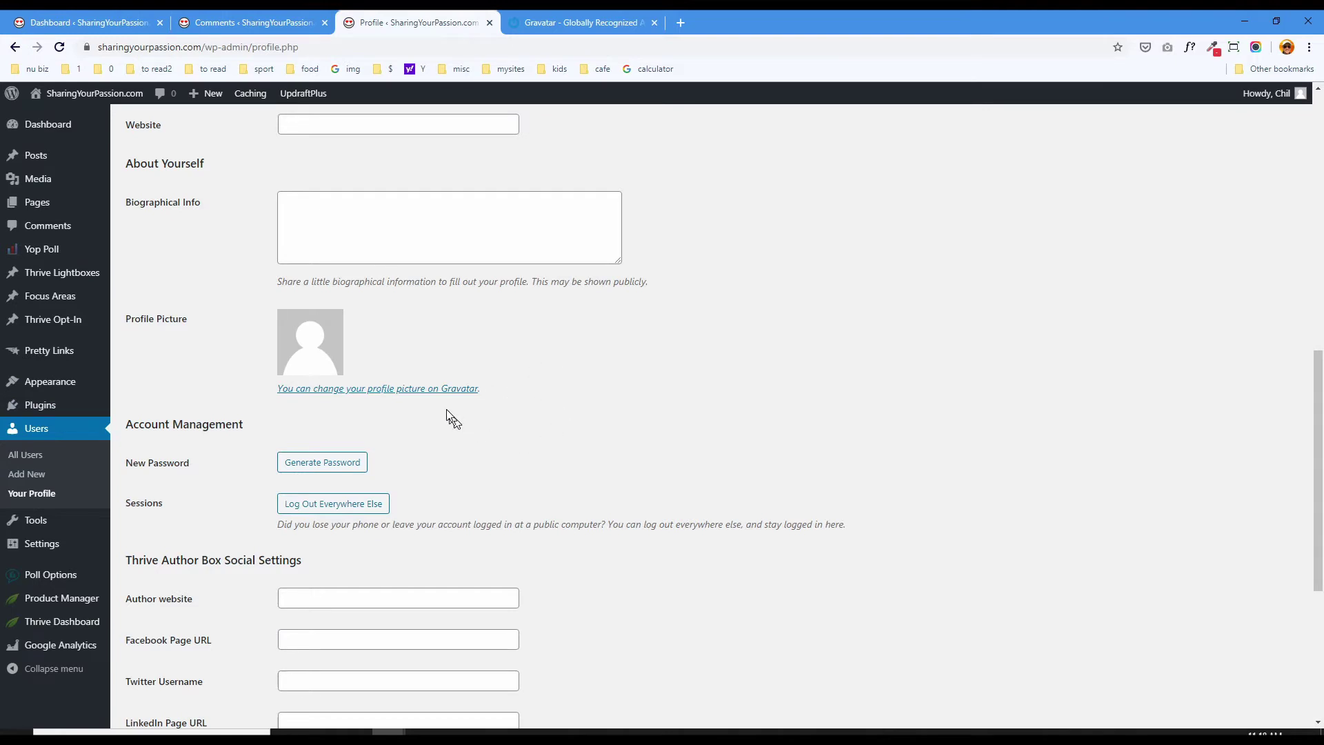
pyautogui.click(397, 389)
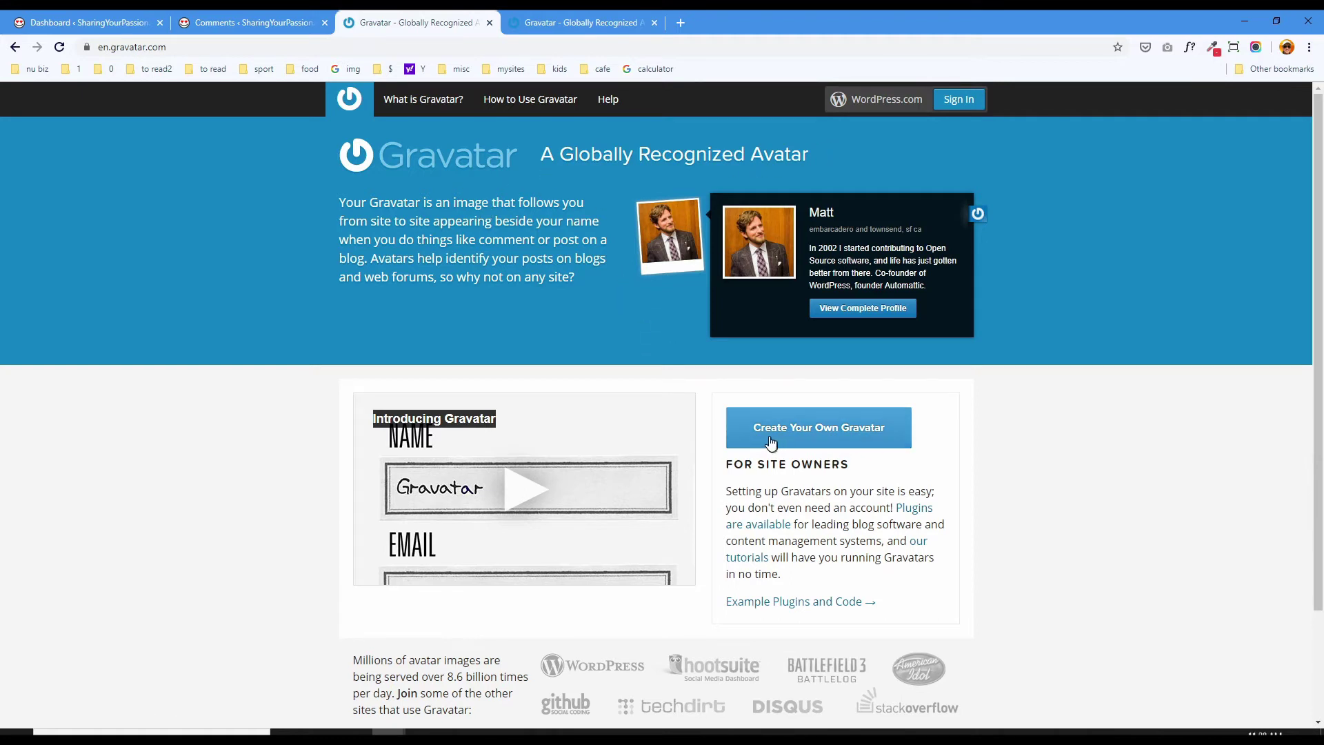
# Step: Start creating a new Gravatar from the Gravatar home page
pyautogui.click(859, 442)
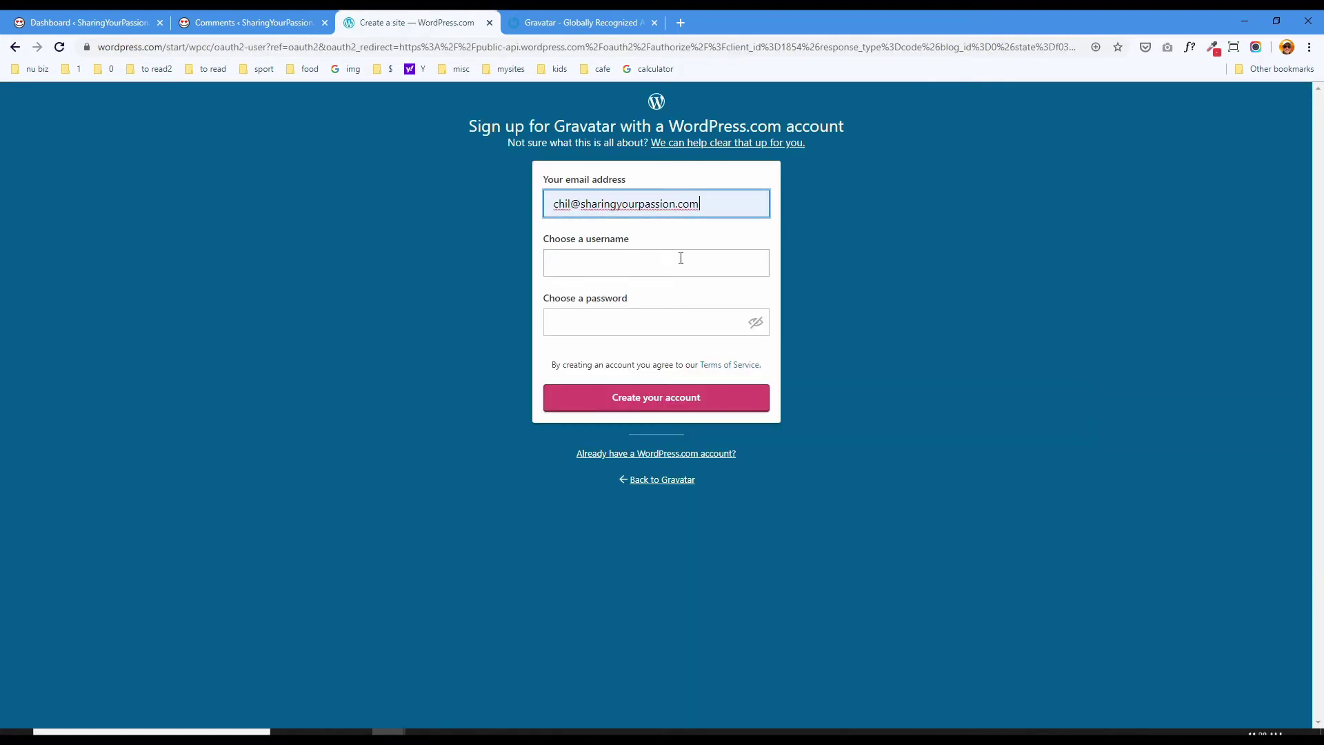
# Step: Submit the WordPress.com account sign-up with the prefilled e-mail address
pyautogui.click(658, 405)
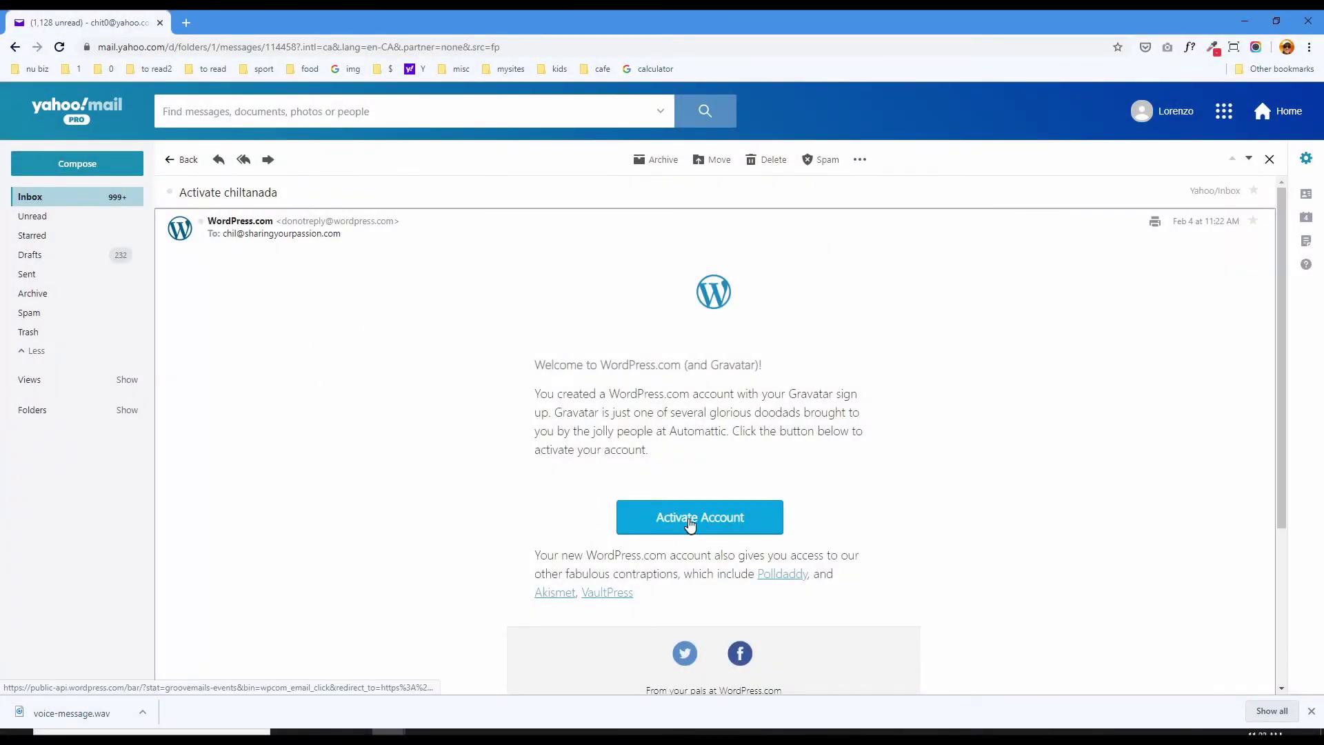
# Step: Confirm the new WordPress.com account via the welcome e-mail's Activate Account link
pyautogui.click(690, 524)
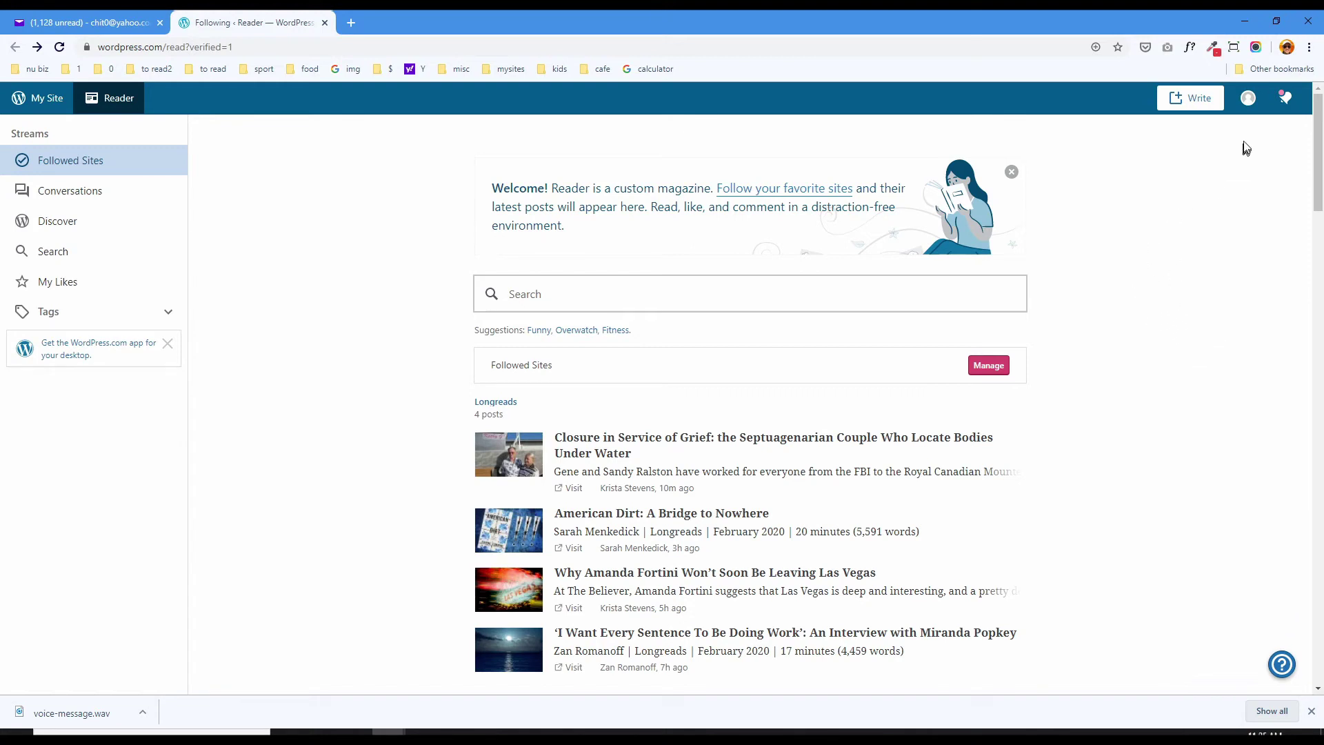
# Step: Fill in My Profile's first and last name from the saved autofill suggestion
pyautogui.click(1248, 99)
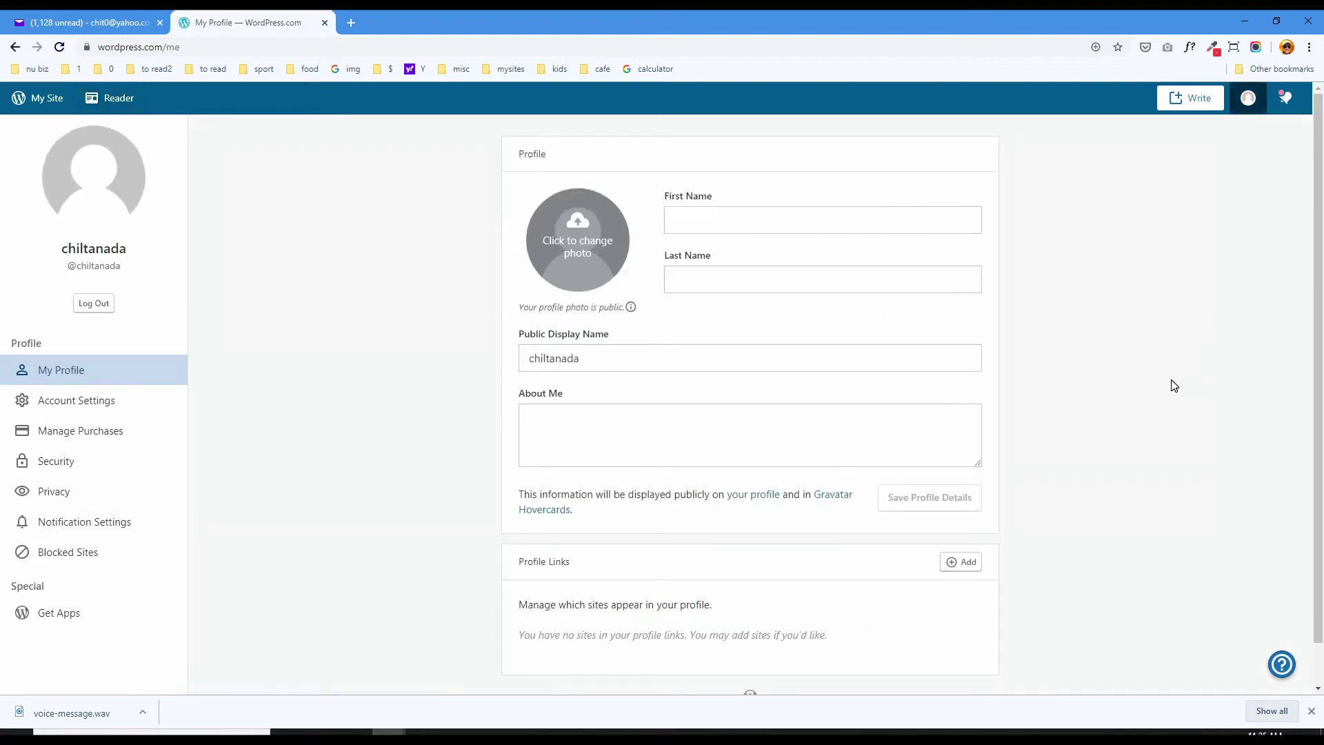
pyautogui.click(714, 220)
pyautogui.write('C')
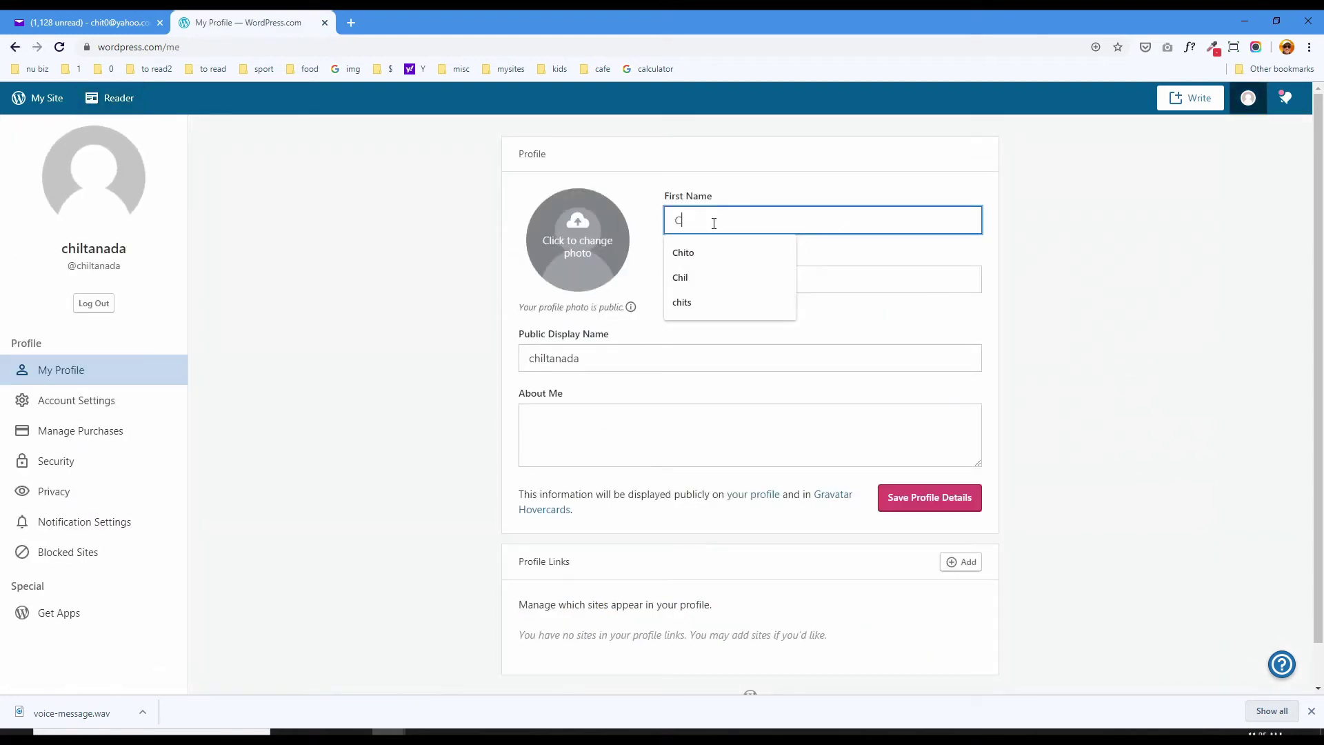
pyautogui.click(690, 253)
# Step: Paste 'Owner of SharingYourPassion.com' into the About Me field
pyautogui.click(600, 424)
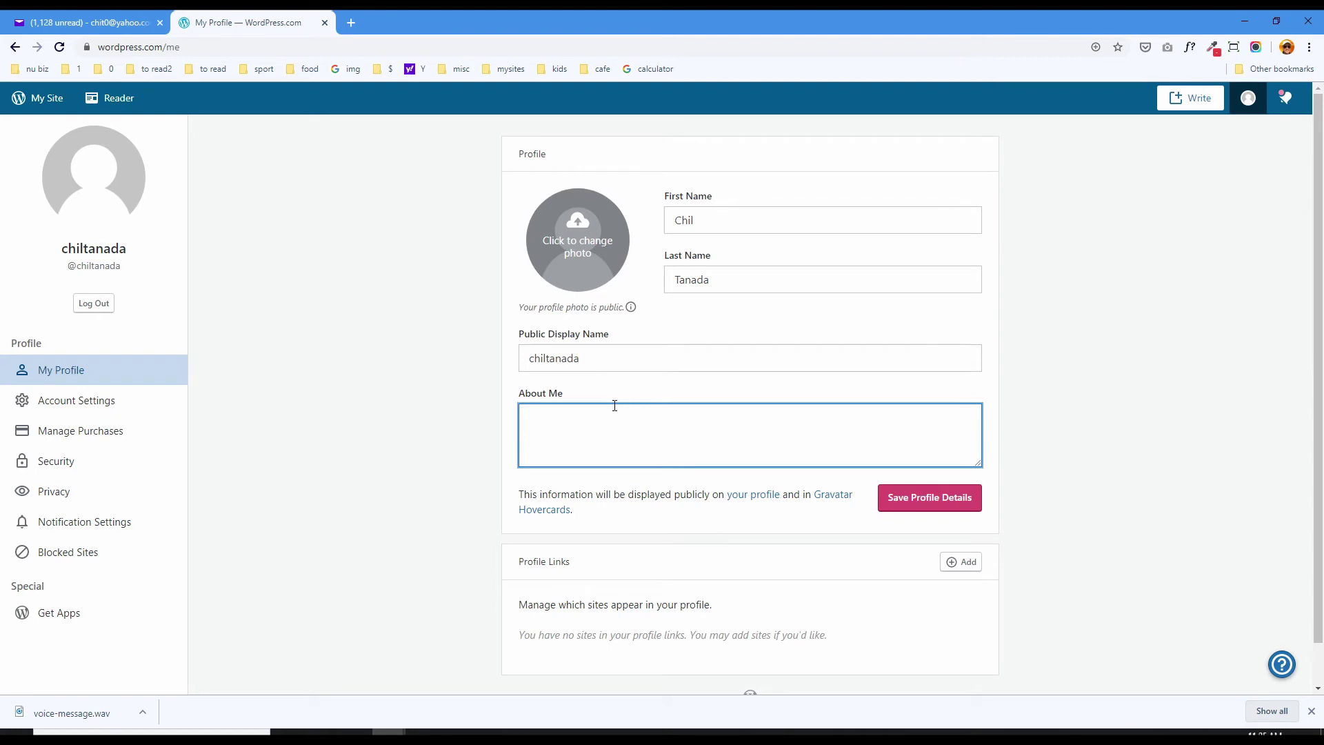
pyautogui.write('Owner of SharingYourPassion.com')
pyautogui.click(451, 375)
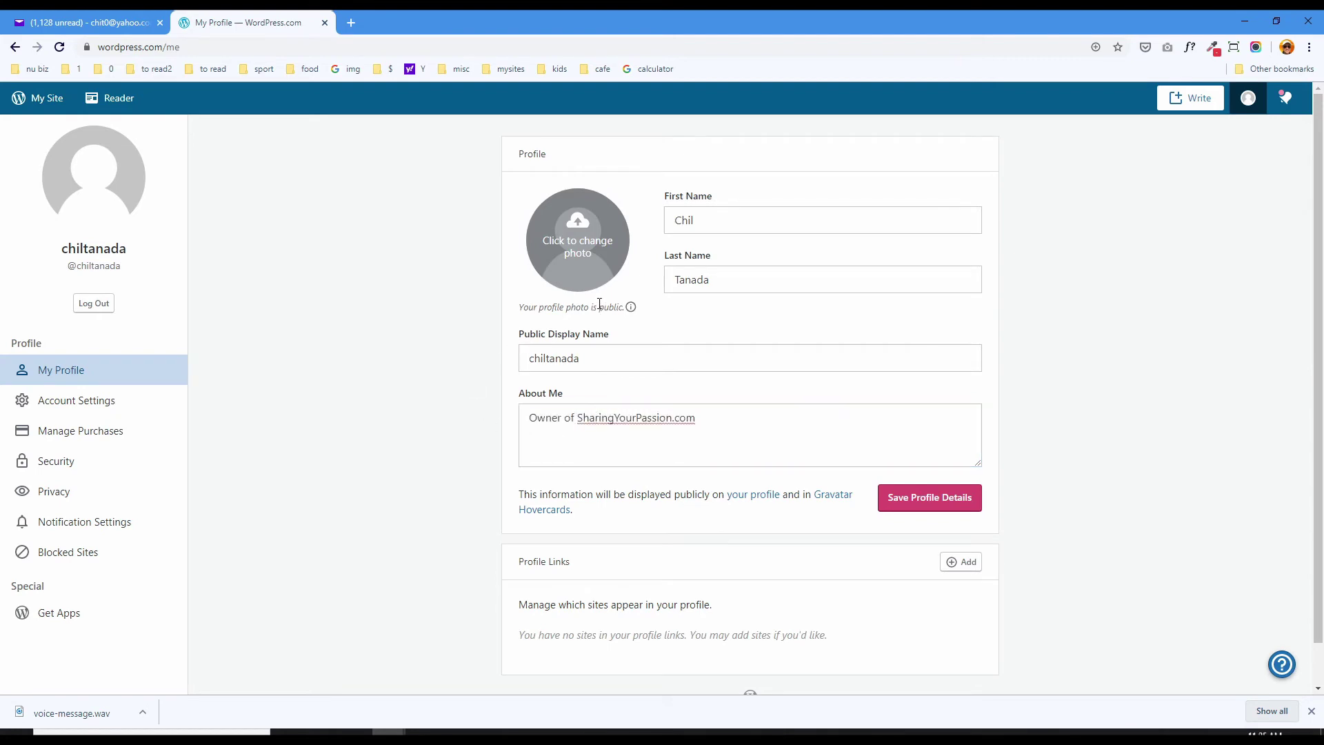
pyautogui.click(573, 260)
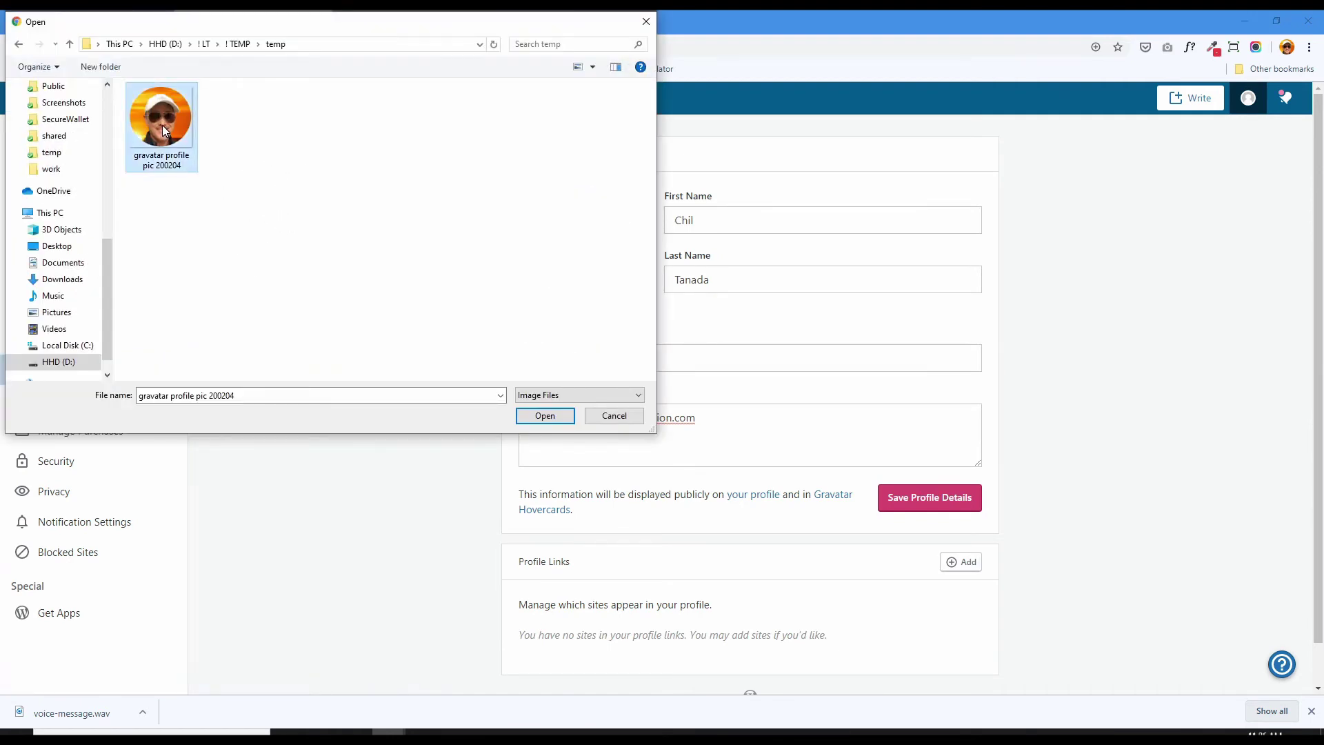
# Step: Load 'gravatar profile pic 200204', adjust its crop, and save it as the profile photo
pyautogui.click(553, 419)
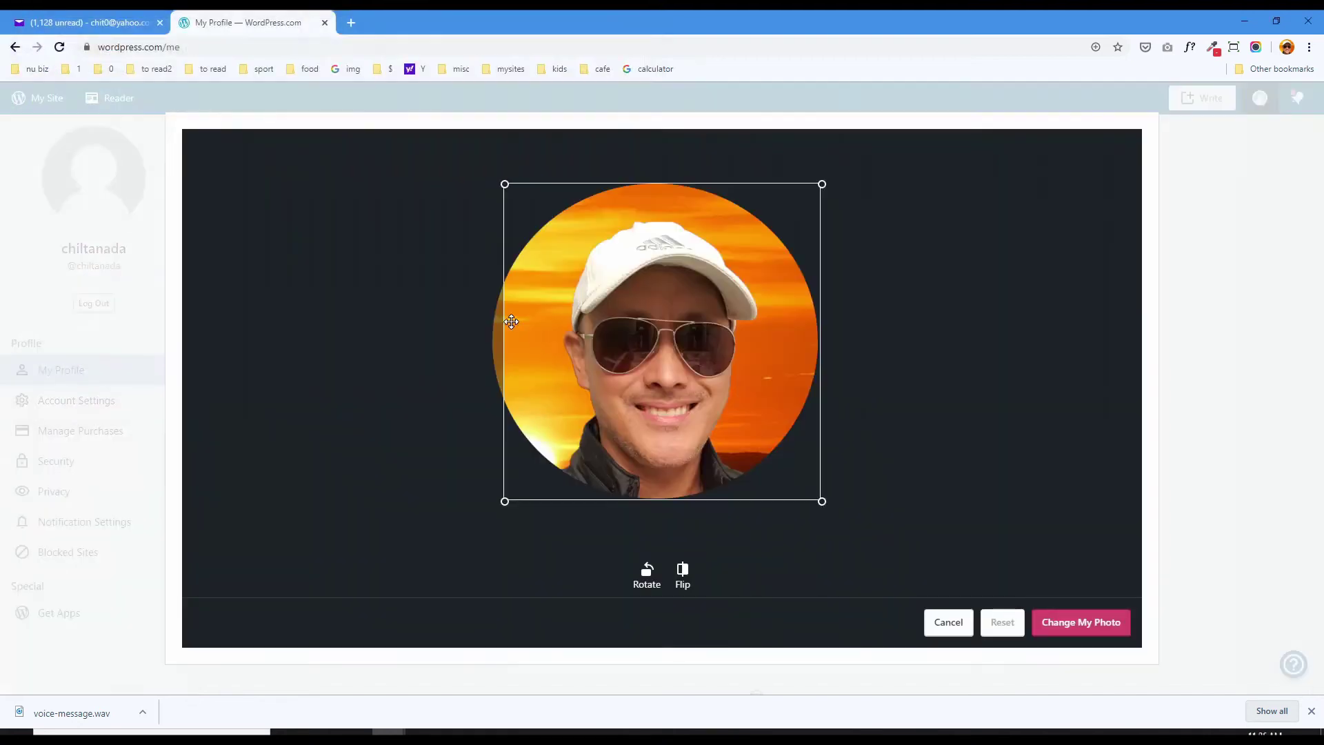
pyautogui.moveTo(503, 503); pyautogui.dragTo(423, 548)
pyautogui.moveTo(822, 504); pyautogui.dragTo(823, 568)
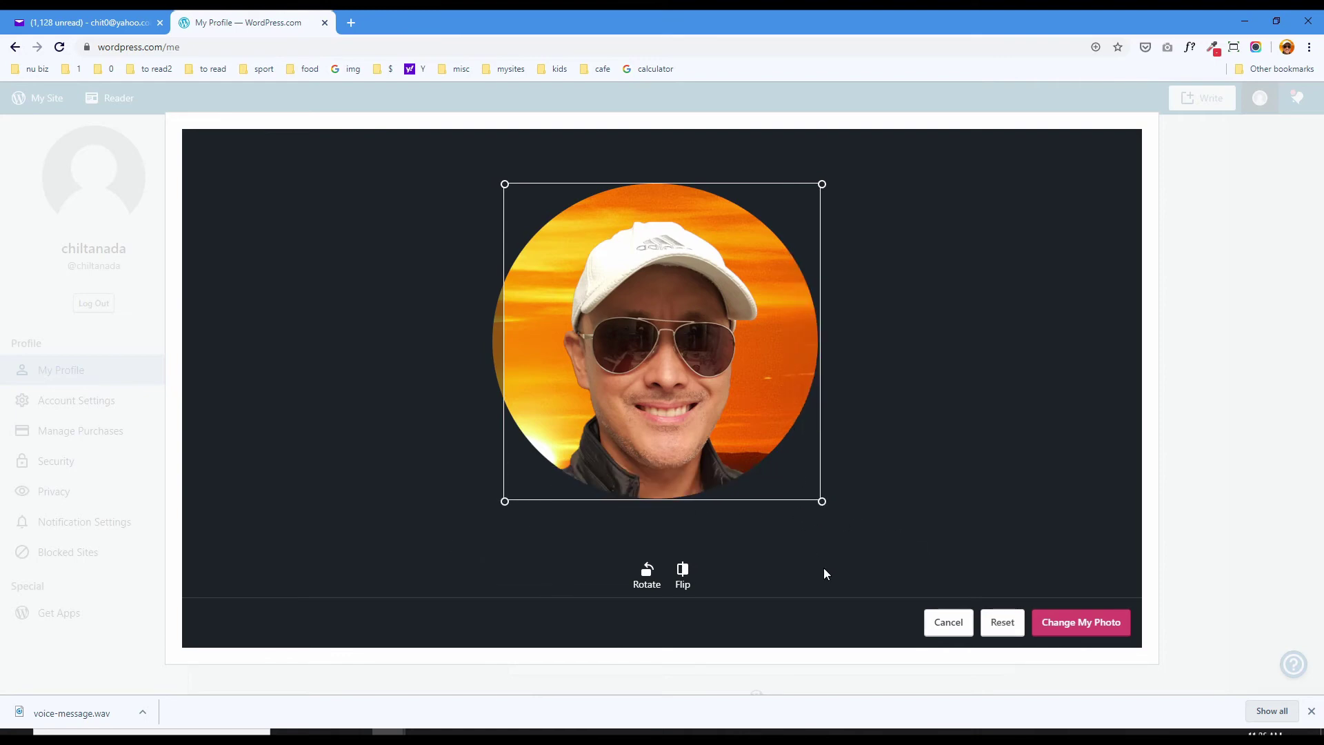
pyautogui.click(1083, 631)
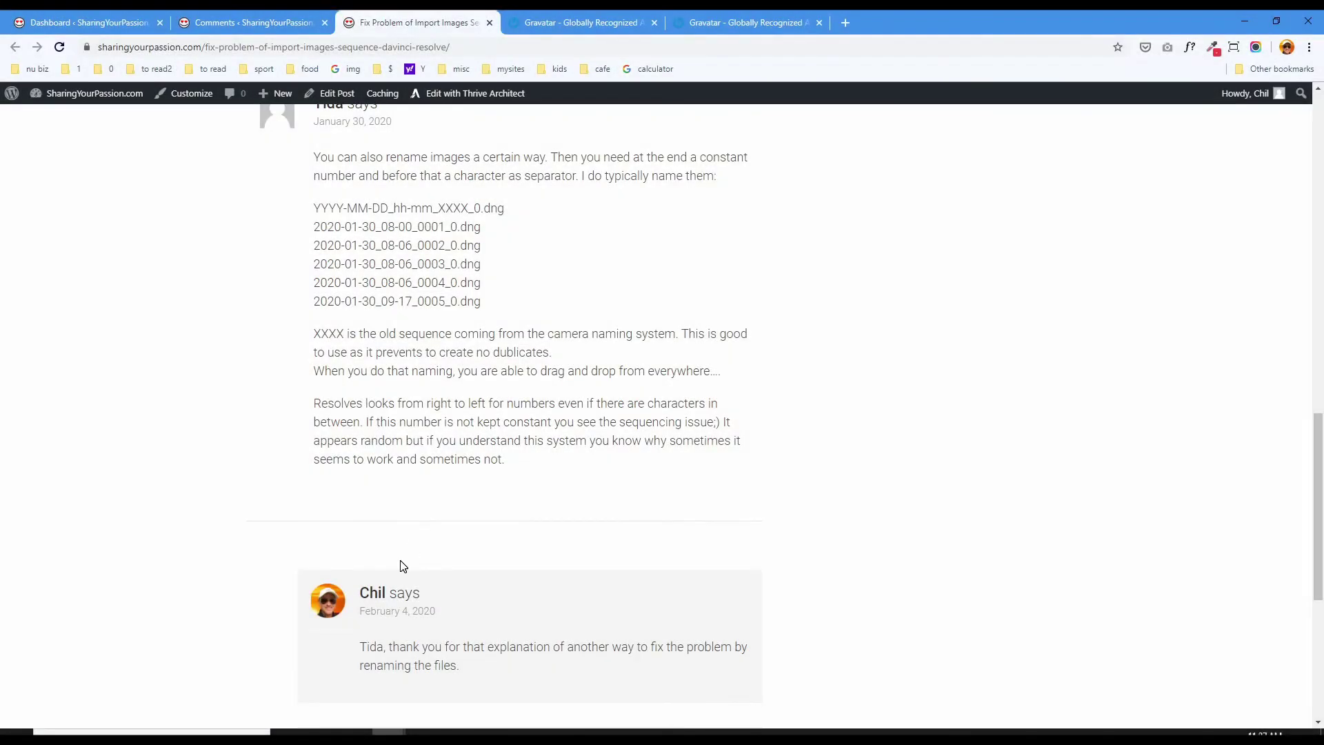
# Step: Scroll to the admin's reply to Tida's comment to confirm the new Gravatar photo
pyautogui.scroll(2, 403, 566)
pyautogui.scroll(-2, 402, 560)
pyautogui.scroll(2, 374, 436)
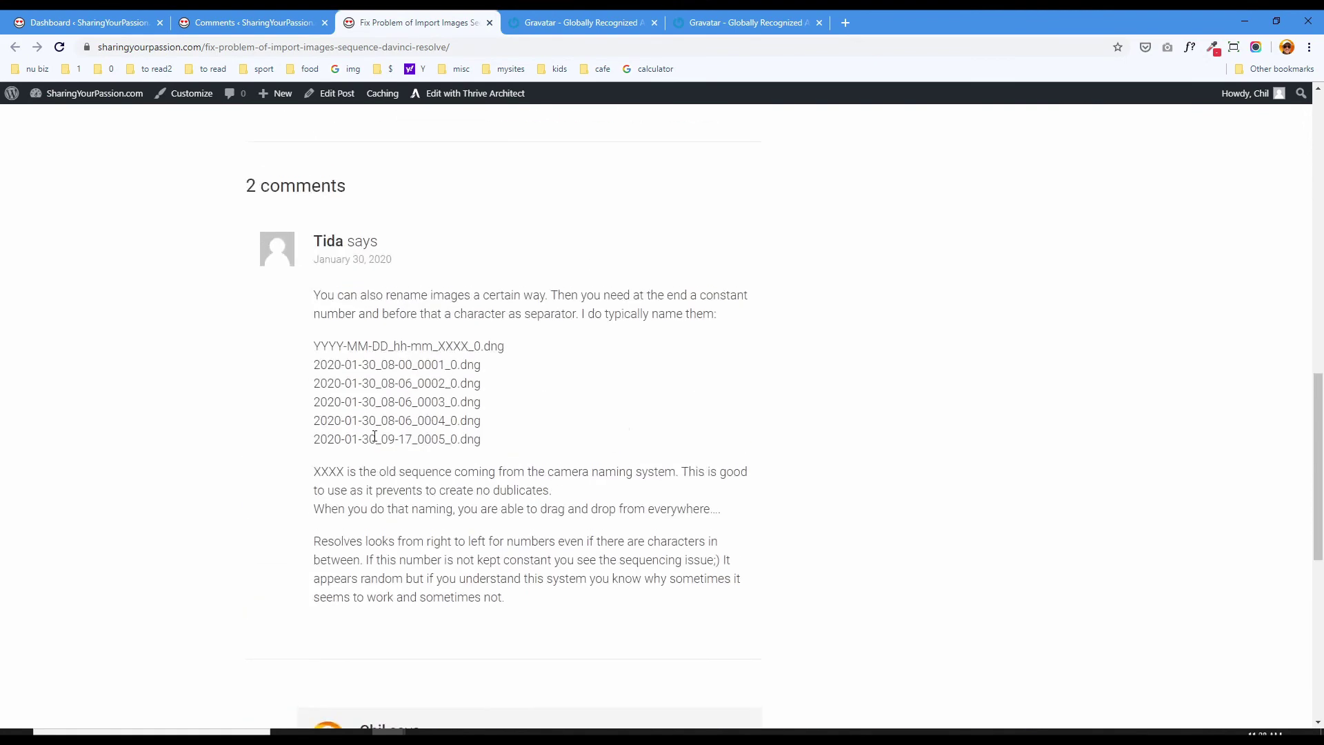
pyautogui.scroll(-4, 374, 436)
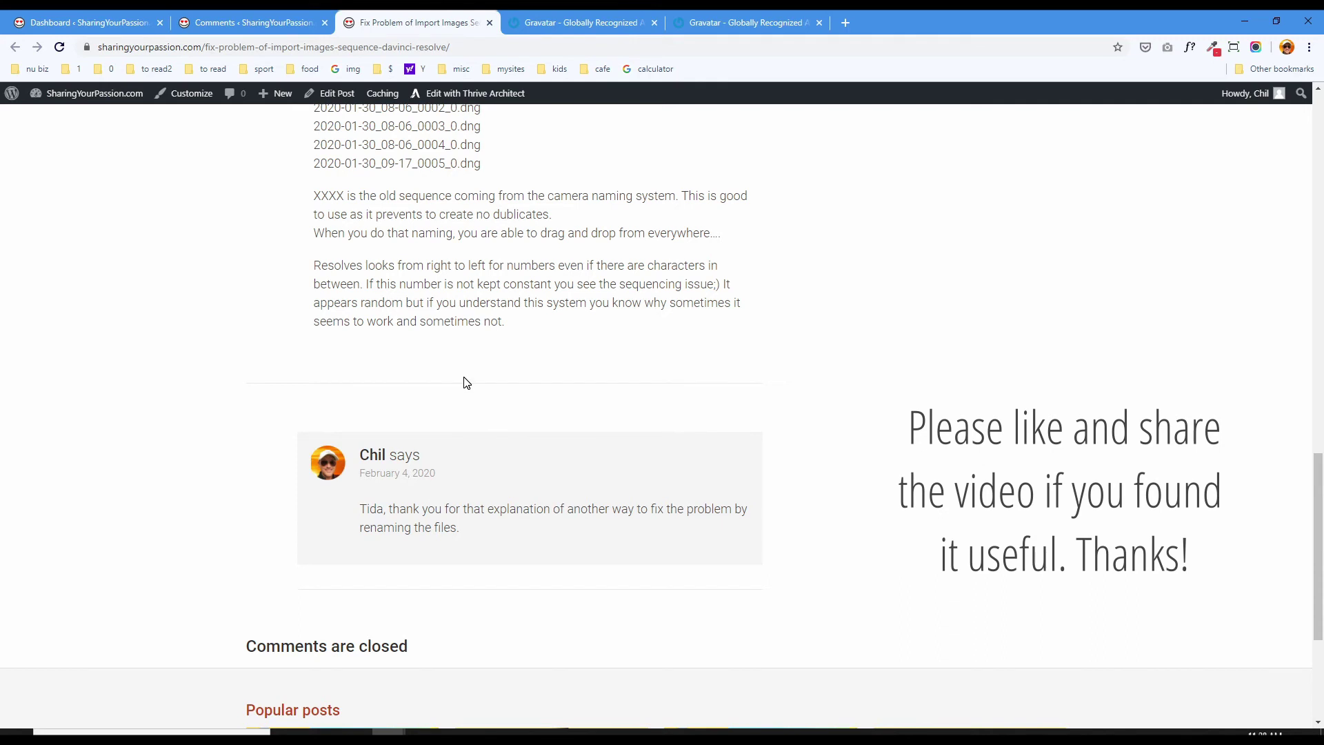
pyautogui.scroll(1, 448, 424)
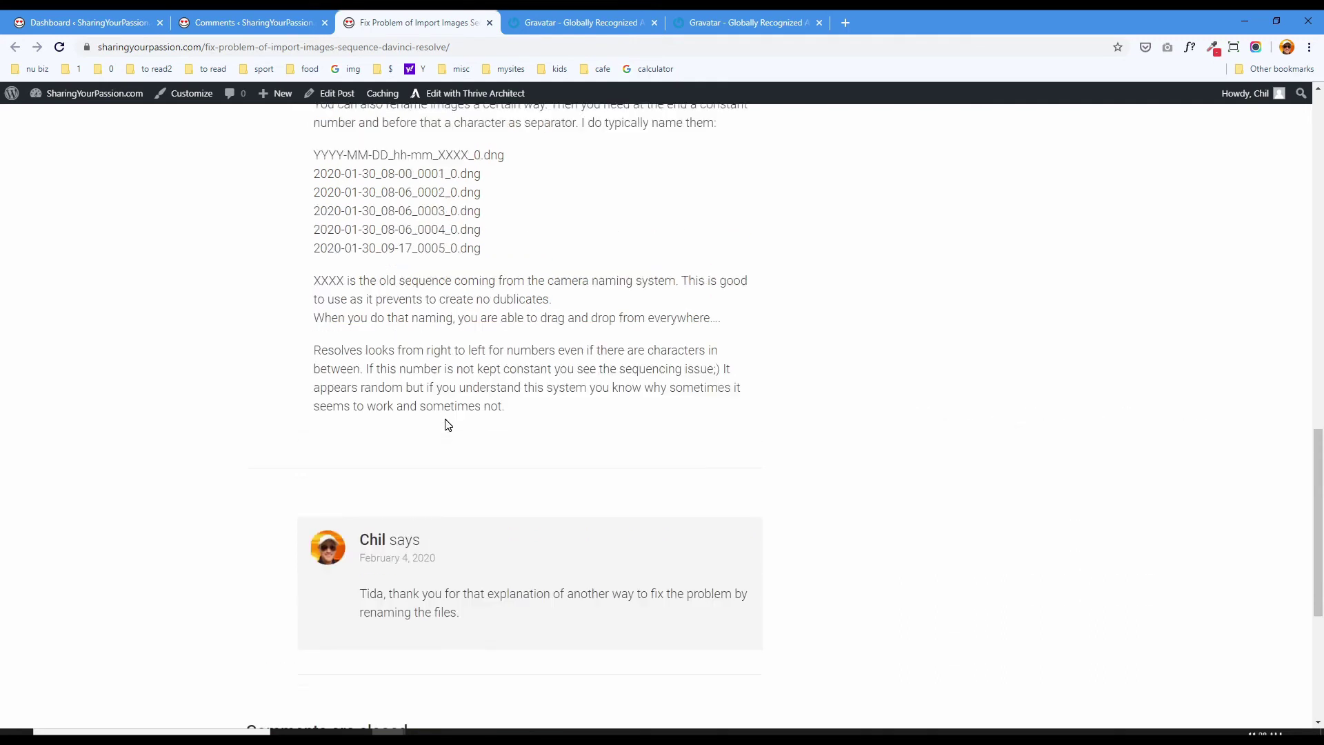
pyautogui.scroll(1, 445, 424)
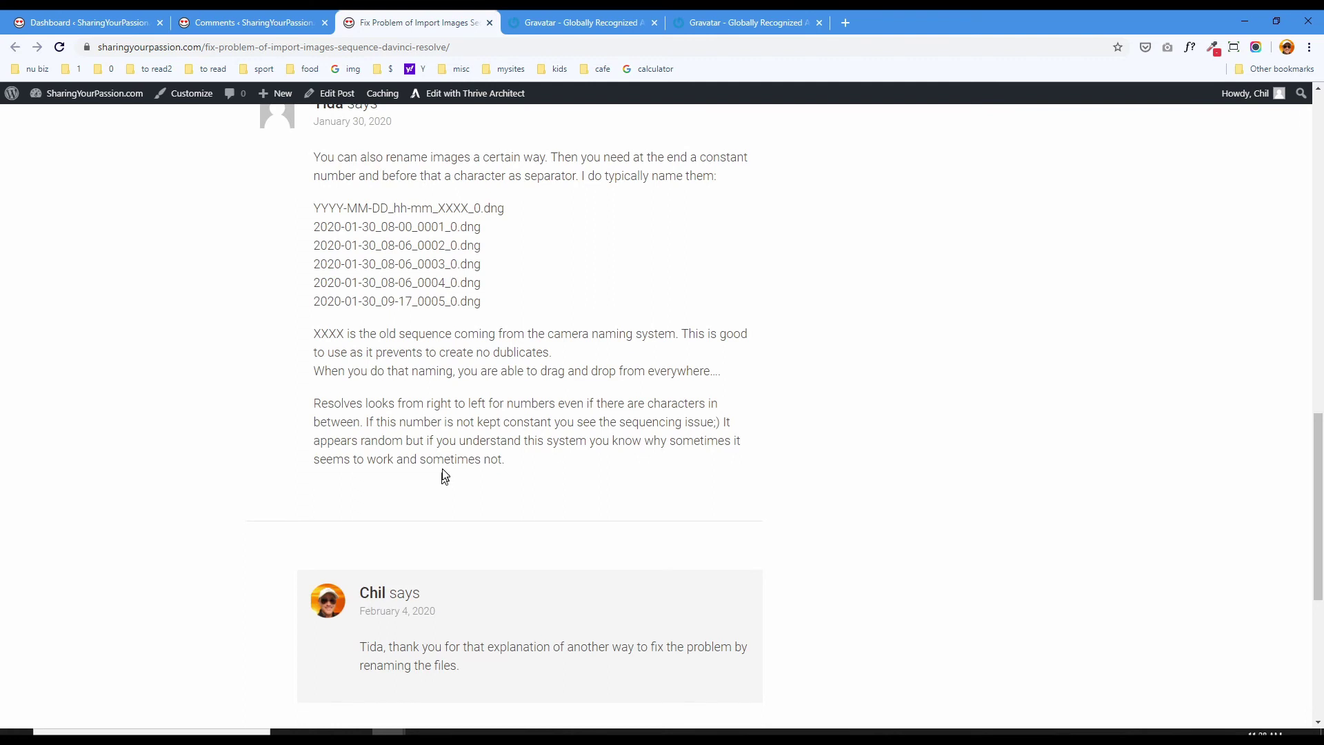
pyautogui.scroll(-2, 444, 476)
pyautogui.scroll(2, 441, 475)
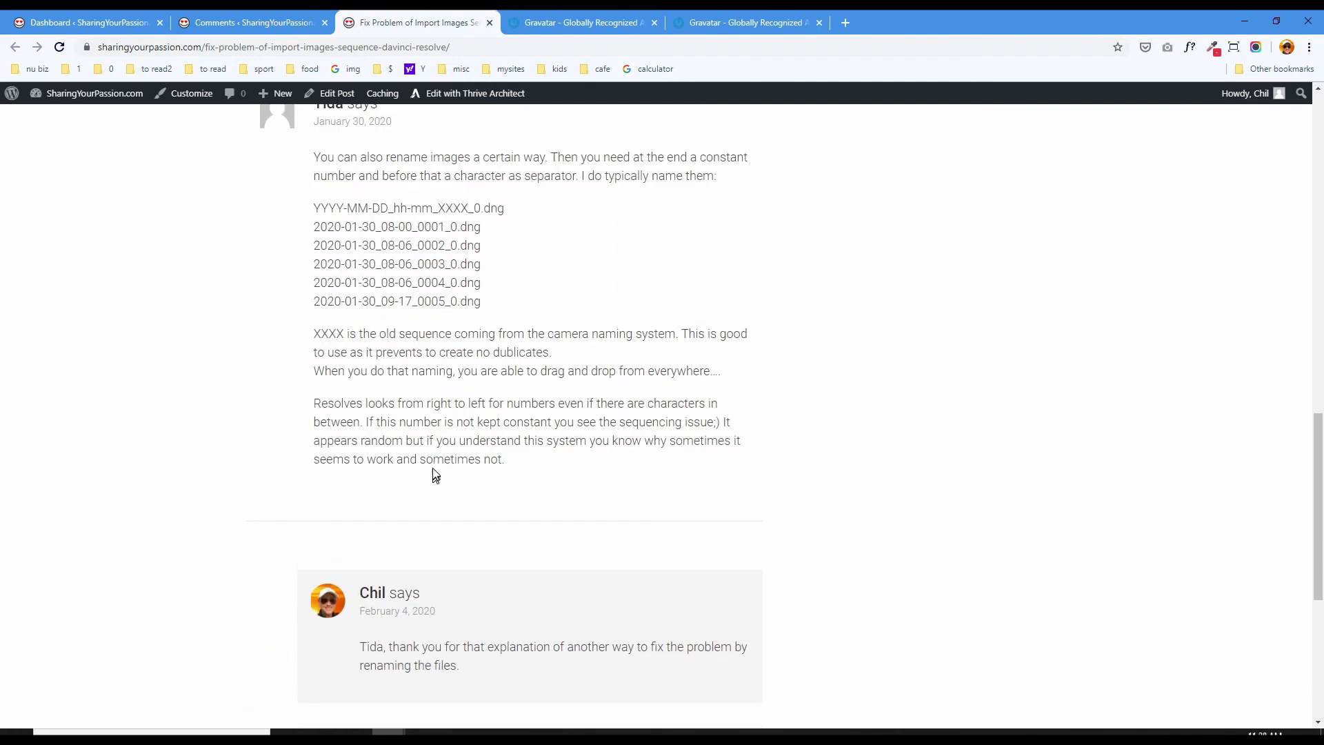